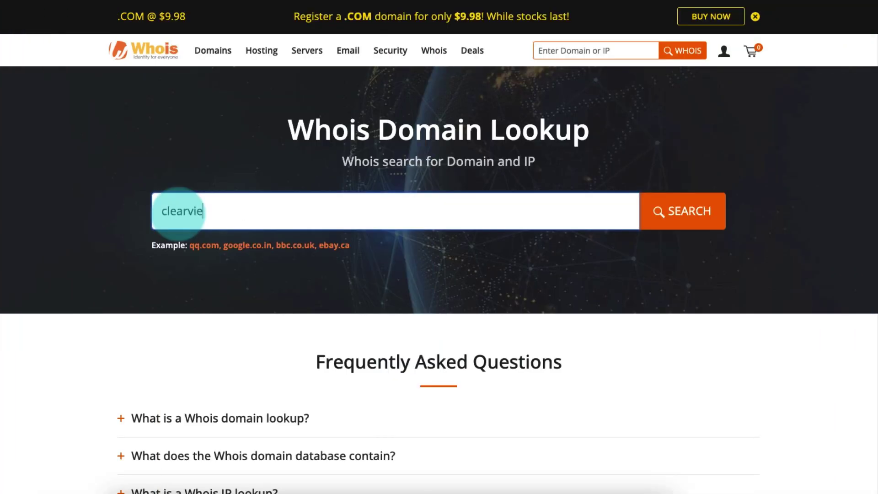
- Run a Whois lookup on clearviewheadlights.com to show its registrar is NameCheap, Inc
text(wheadlights.com)
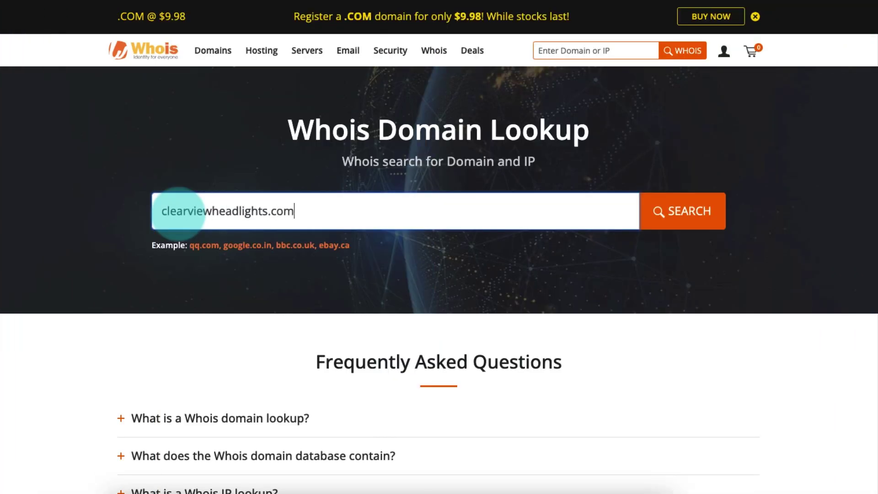
click(670, 212)
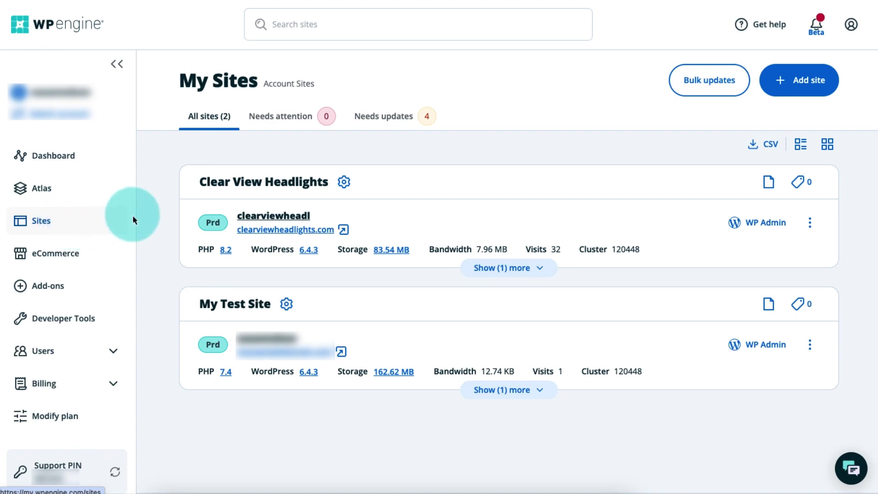
- Open Clear View Headlights' Domains list and the options menu for clearviewheadlights.com
click(224, 183)
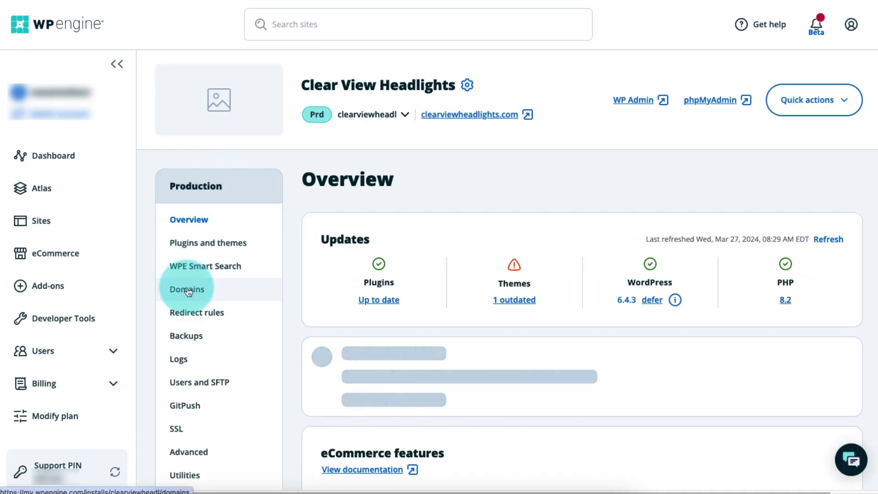
click(188, 290)
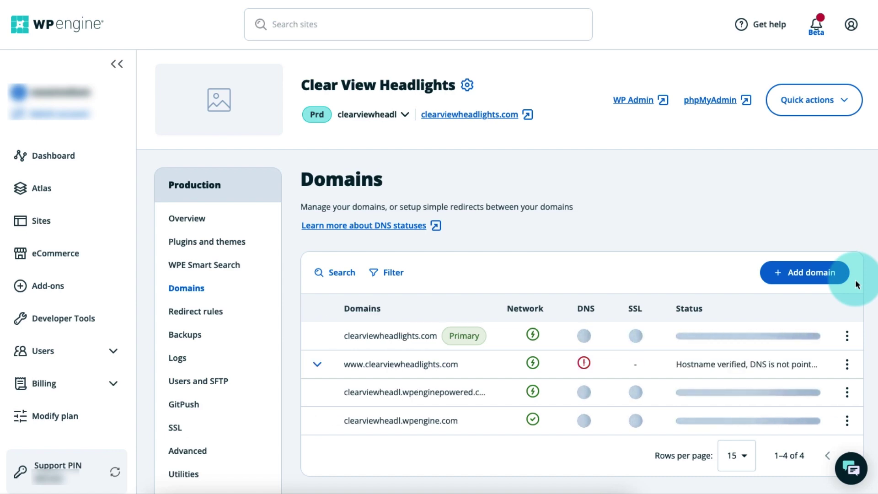
click(847, 336)
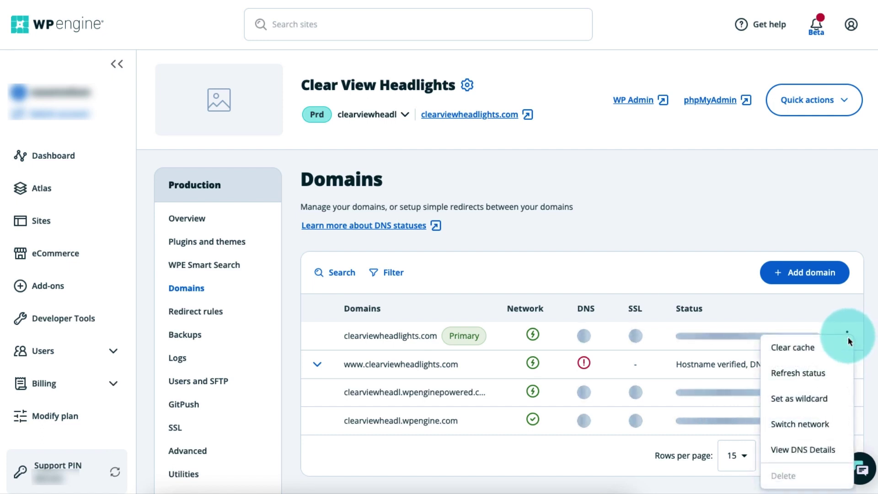
- Show DNS details: CNAME wp.wpenginepowered.com and A records 141.193.213.10 and 141.193.213.11
click(805, 450)
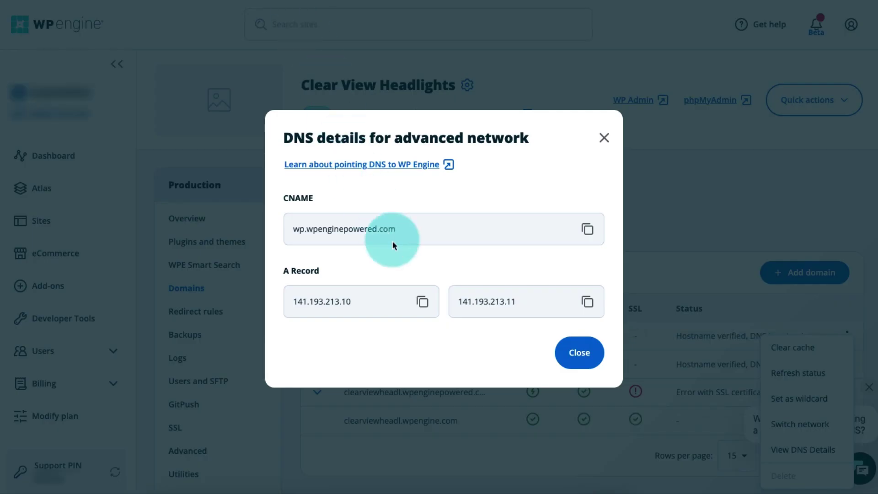
- Replace the Namecheap root A record value 142.193.213.22 with WP Engine's 141.193.213.10
click(423, 303)
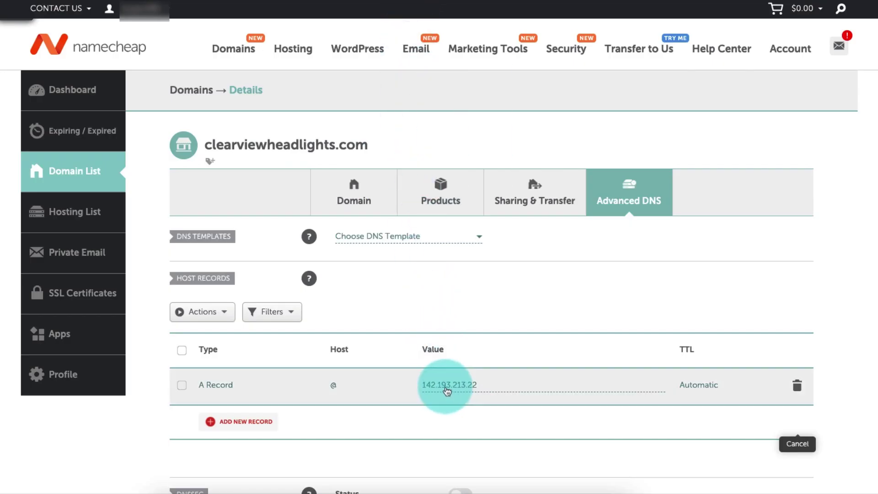
click(447, 390)
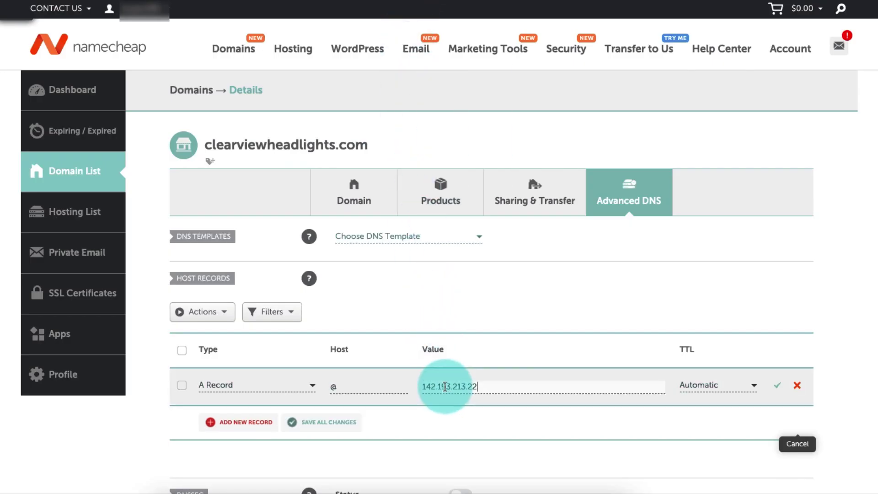
key(BackSpace)
key(BackSpace)
key(BackSpace)
key(BackSpace)
key(BackSpace)
key(BackSpace)
key(BackSpace)
key(BackSpace)
key(BackSpace)
key(BackSpace)
key(BackSpace)
key(BackSpace)
key(BackSpace)
key(BackSpace)
key(ctrl+v)
click(777, 387)
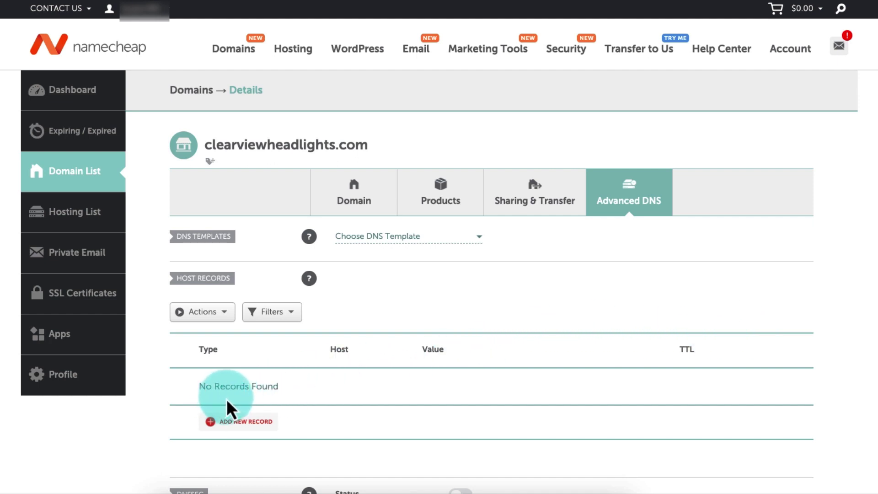
- Add and save a Namecheap A Record with host @ and value 141.193.213.10
click(237, 430)
scroll(235, 425, down, 5)
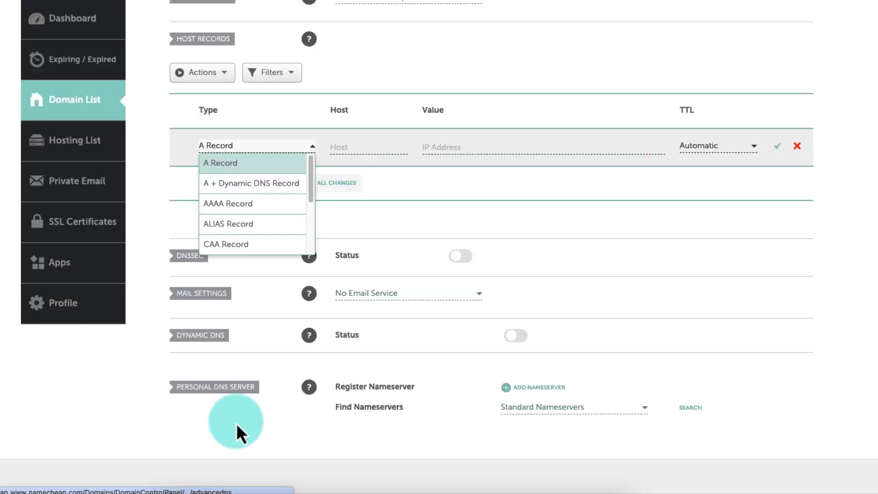
click(234, 169)
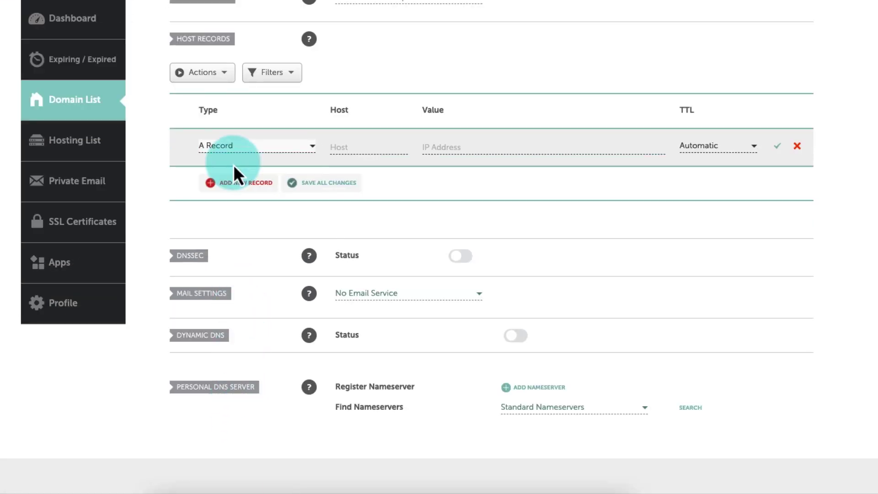
click(361, 149)
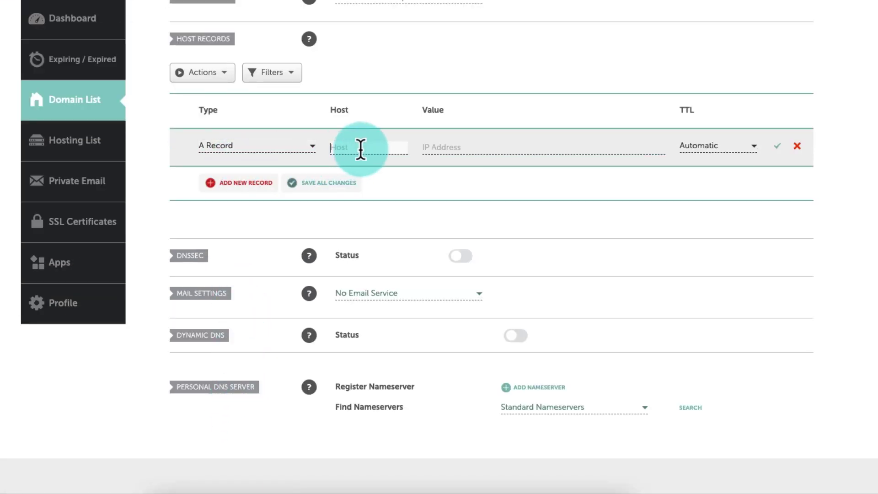
text(@)
click(441, 150)
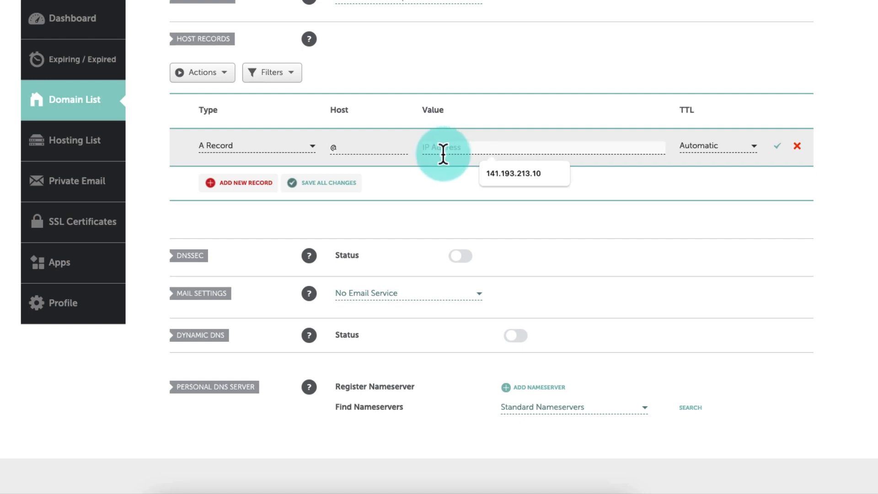
key(ctrl+v)
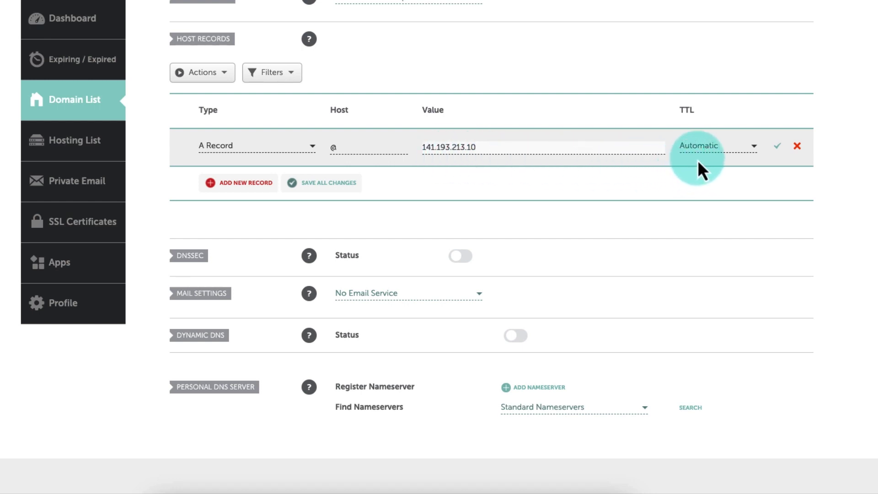
click(781, 149)
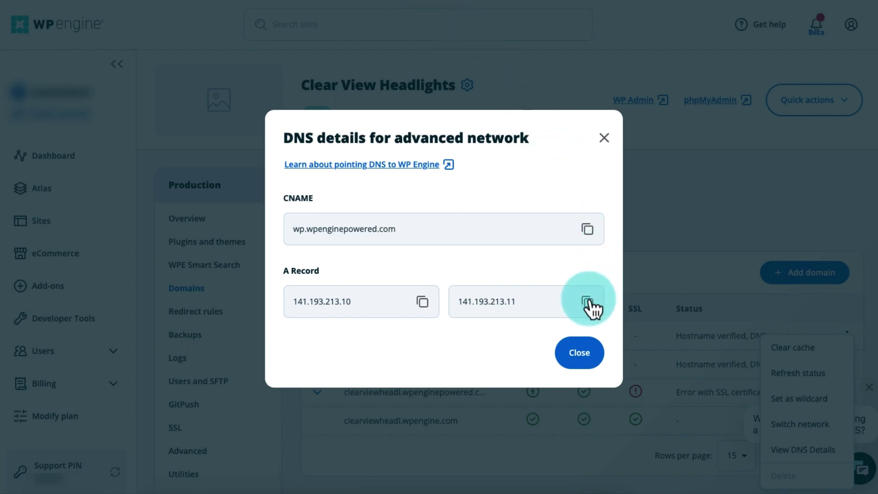
- Copy the second A record IP 141.193.213.11 from WP Engine's DNS details
click(587, 301)
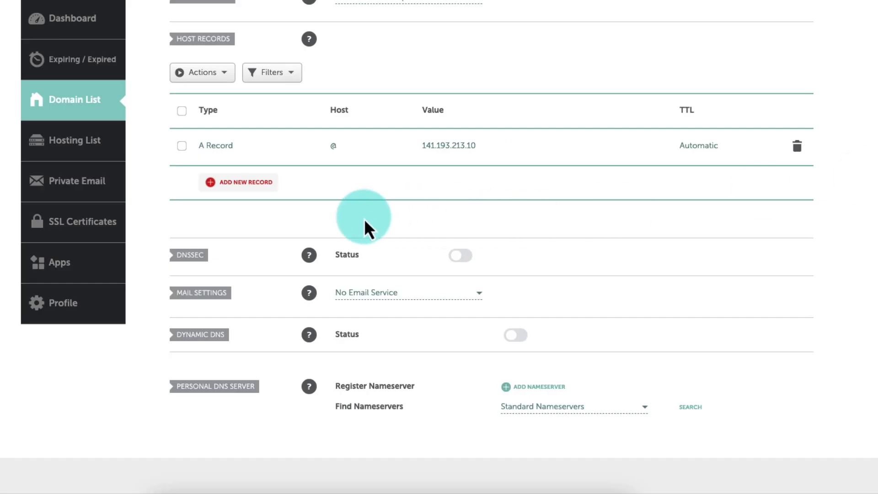
- Fill in a new A Record row with host @ and value 141.193.213.11
click(232, 183)
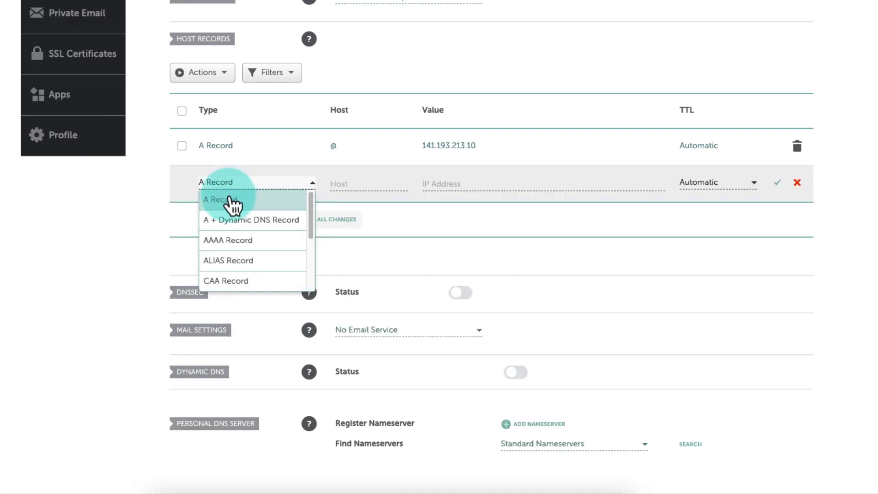
click(230, 204)
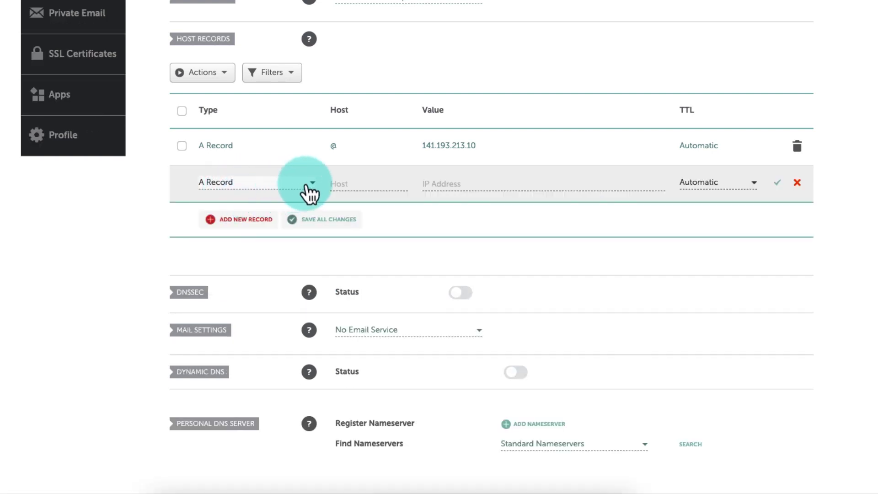
click(339, 182)
text(@)
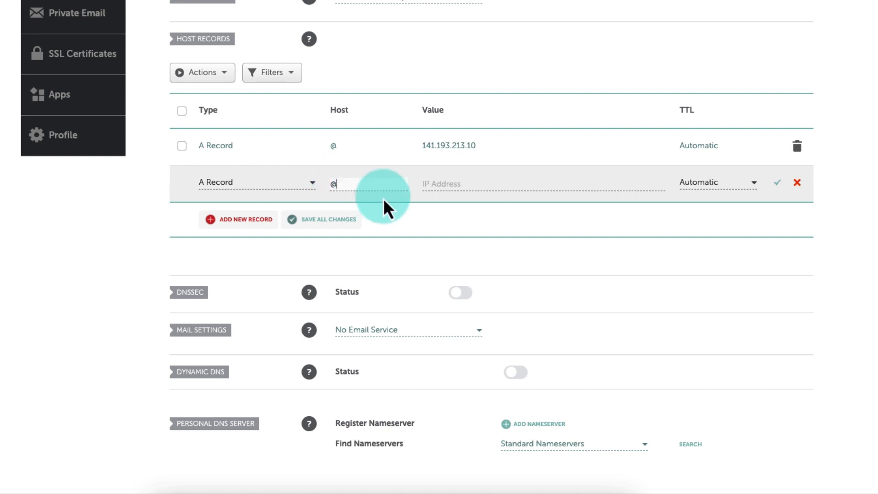
click(447, 199)
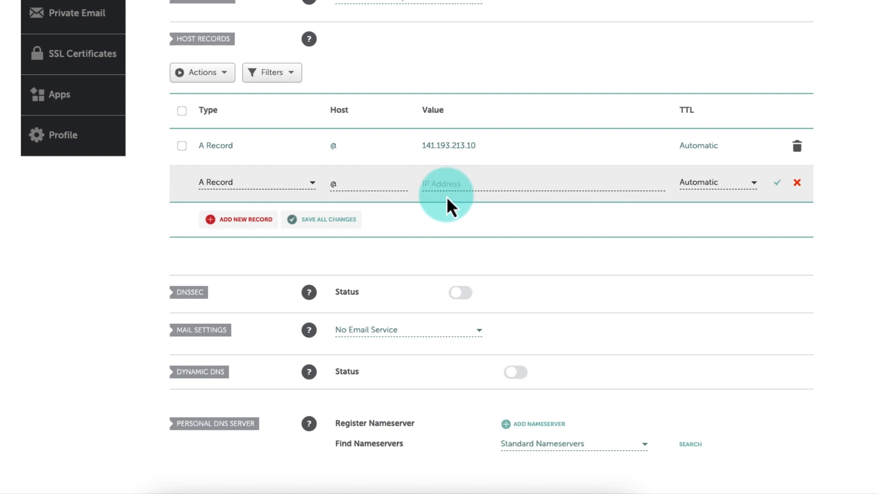
click(446, 183)
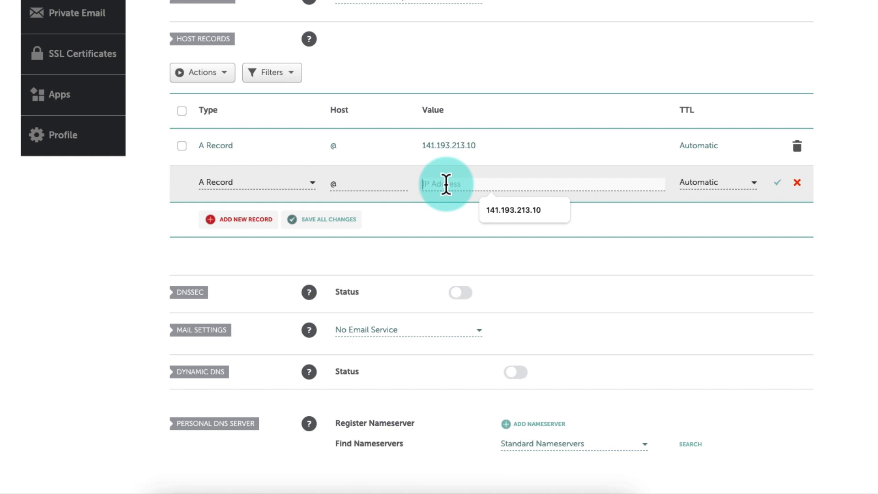
key(ctrl+v)
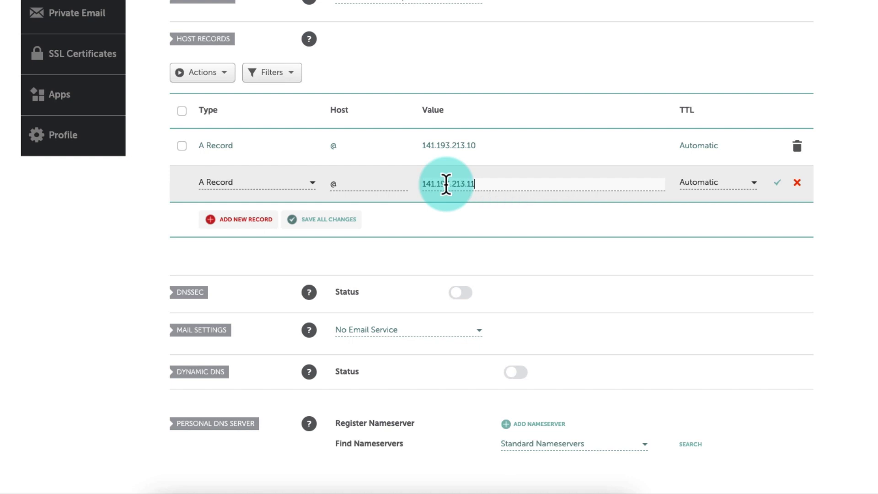
click(476, 197)
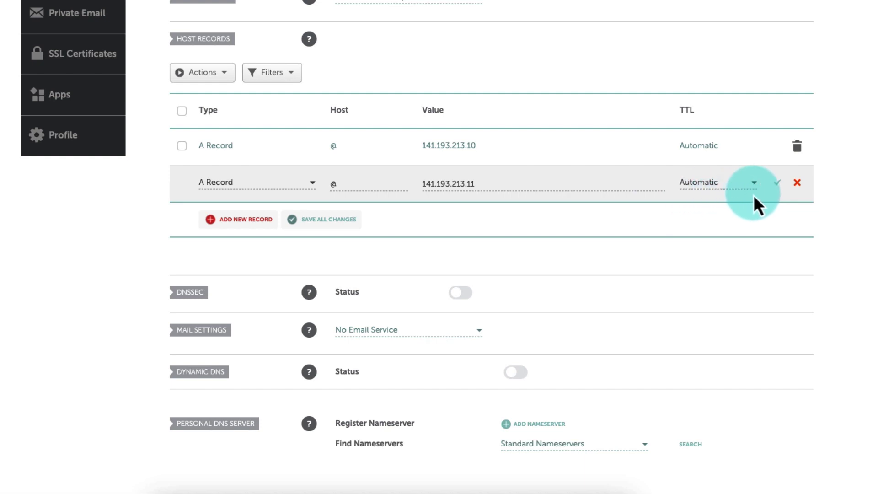
- Save the second @ A record pointing to 141.193.213.11
click(780, 185)
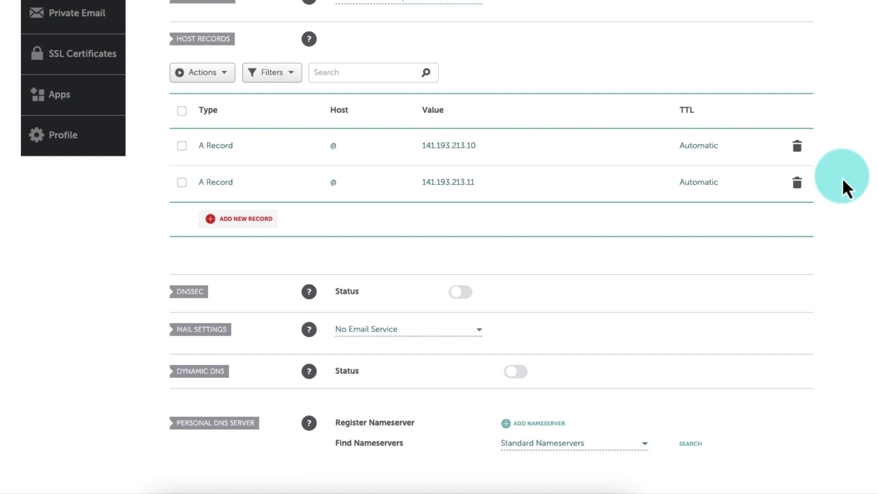
- Add and save a CNAME Record with host www targeting clearviewheadlights.com
click(239, 224)
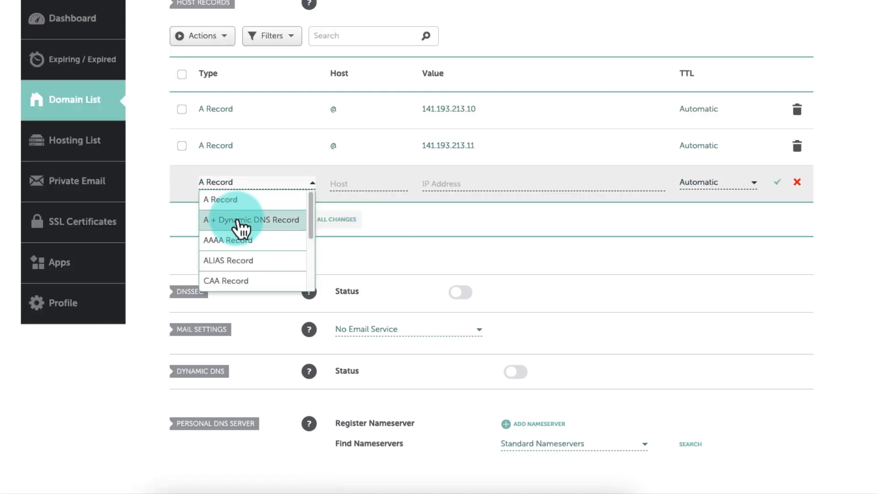
scroll(242, 234, down, 3)
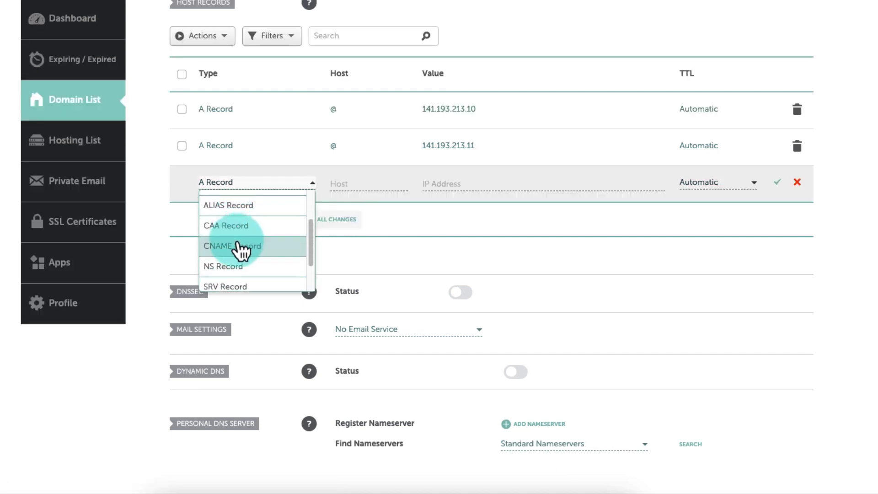
click(276, 246)
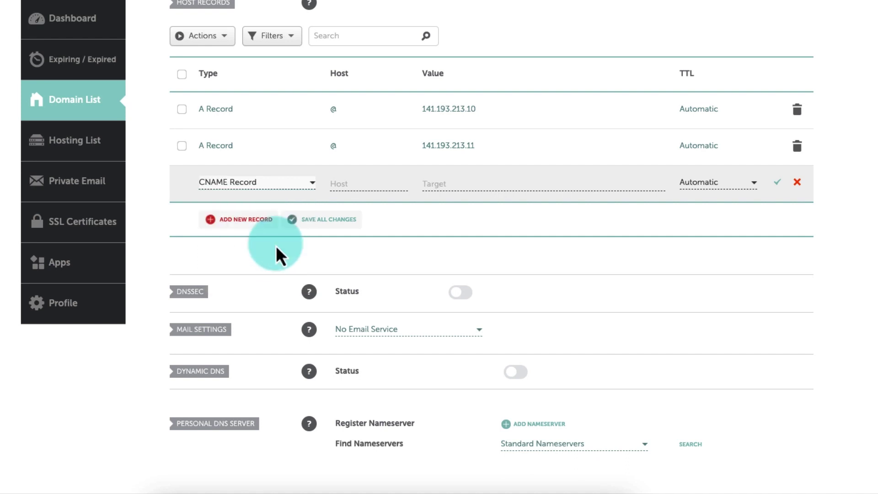
click(336, 185)
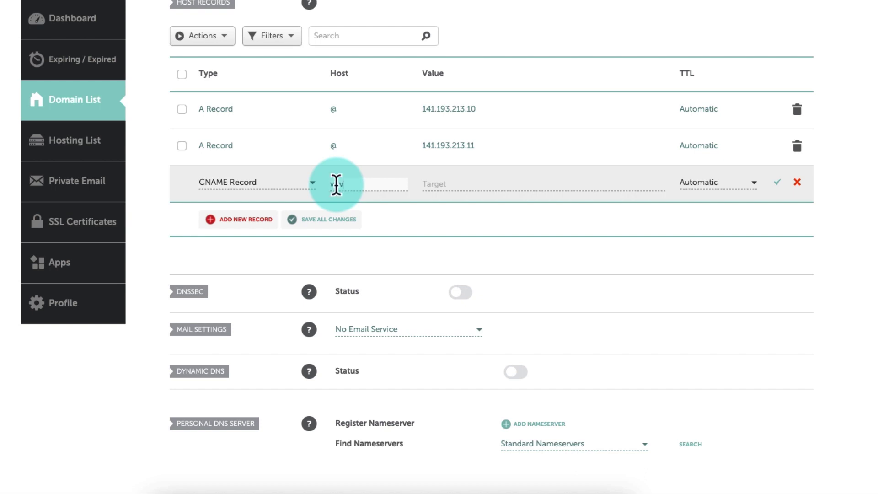
text(www)
click(449, 184)
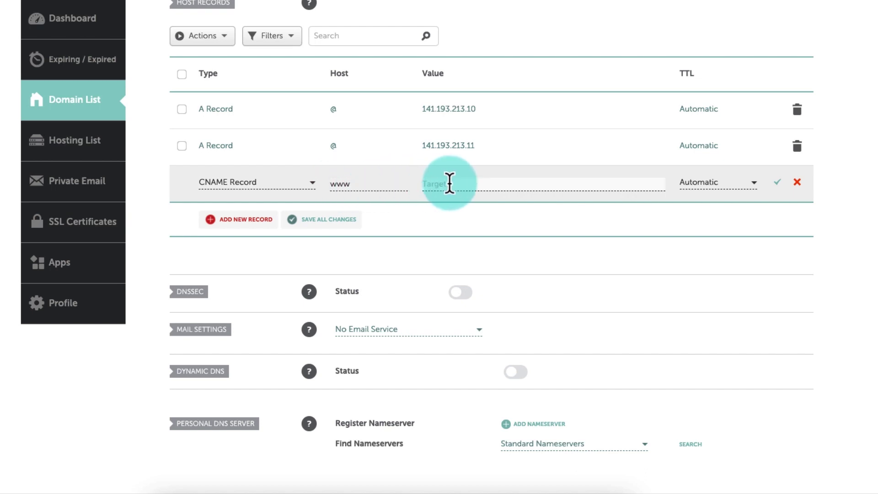
text(clearviewheadlights.com)
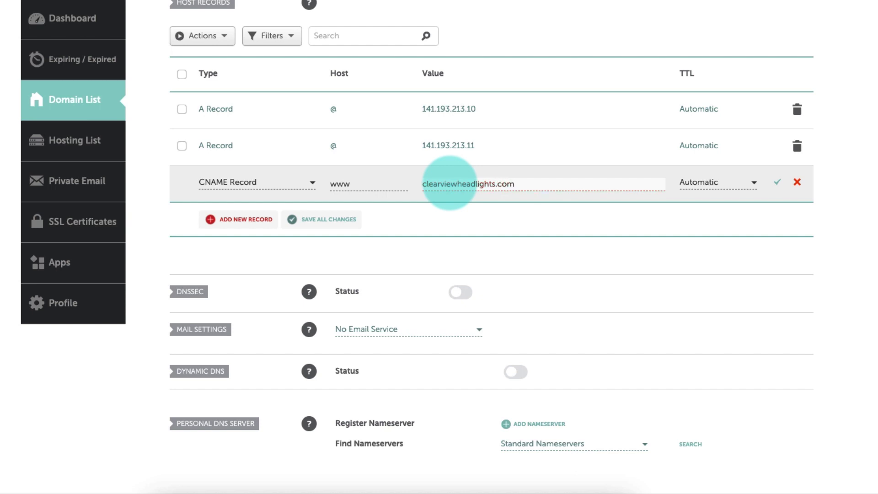
click(451, 195)
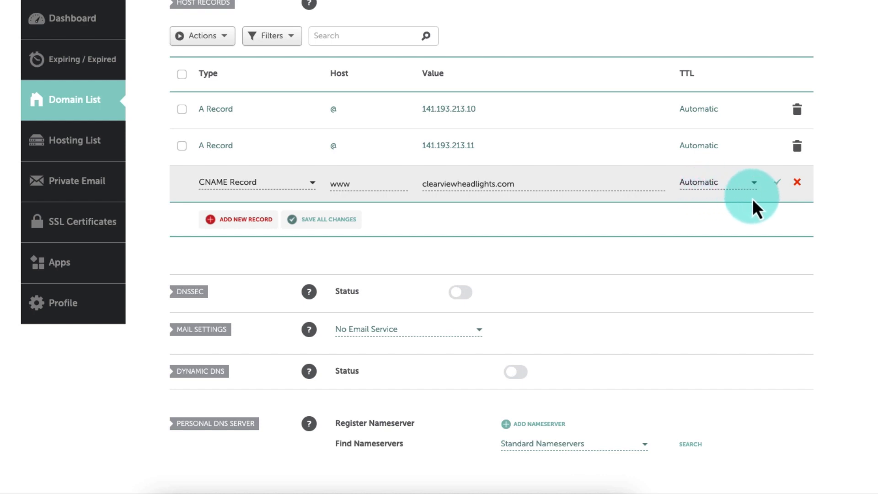
click(778, 183)
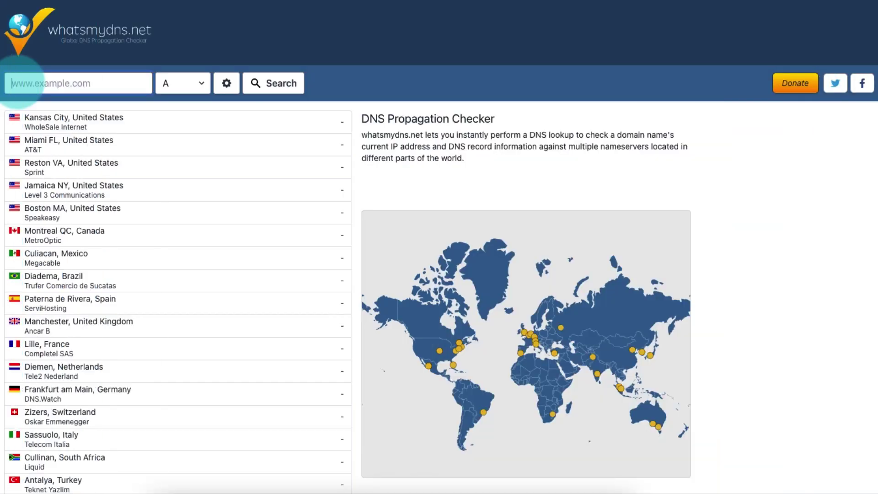
- Look up worldwide A record propagation for clearviewheadlights.com on whatsmydns.net
click(17, 82)
text(clearviewwheadlights.com)
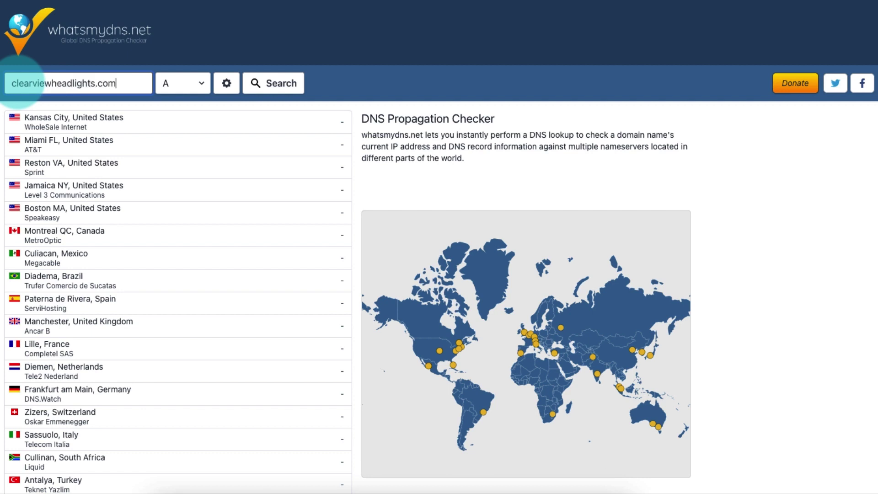
click(254, 87)
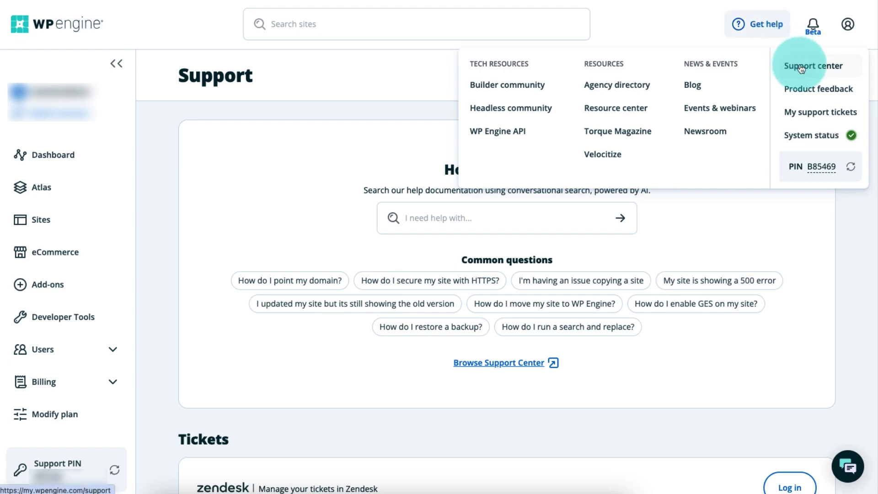
- Dismiss the Get help links and scroll down to the Support page's 24/7 Start a live chat button
click(853, 208)
scroll(853, 208, down, 8)
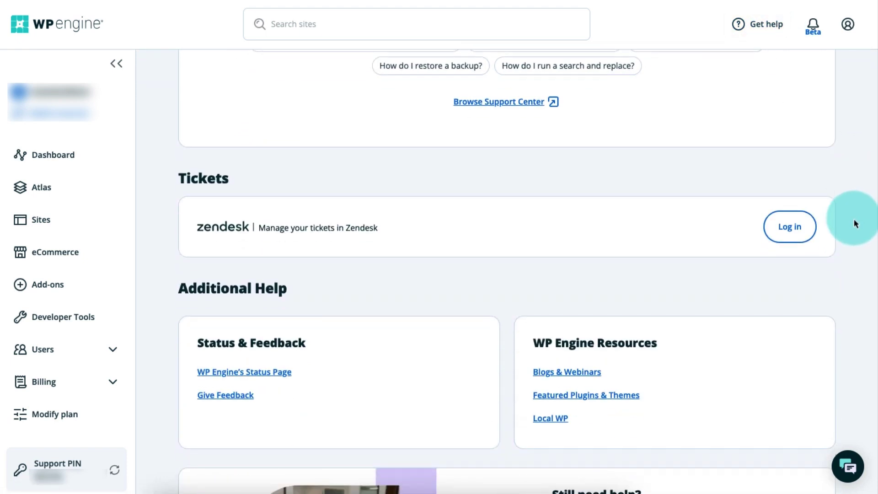
scroll(854, 221, down, 4)
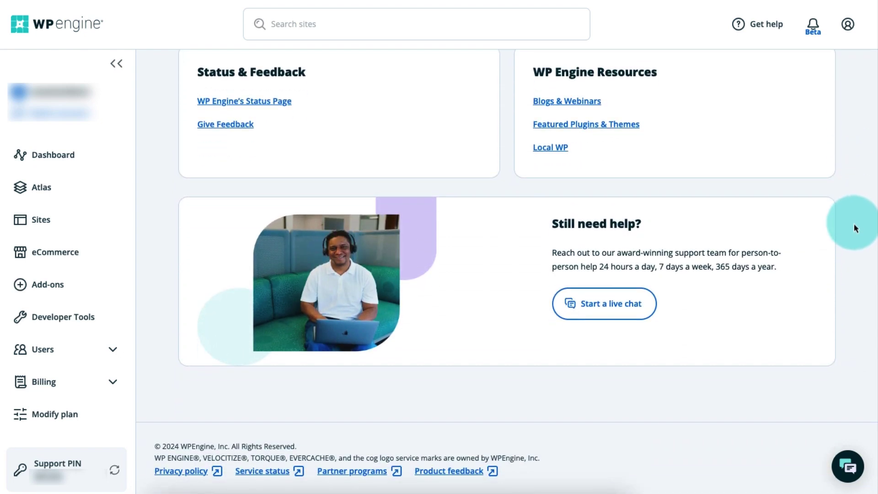